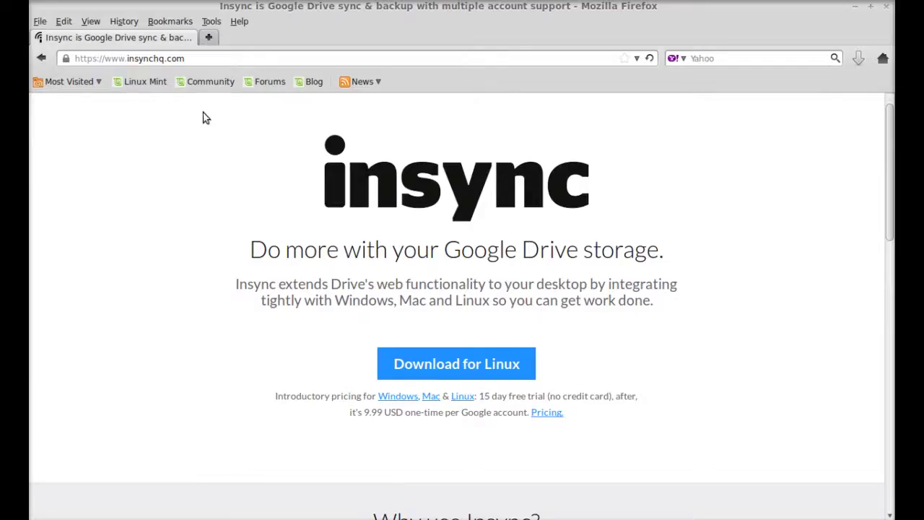
# Go from the insynchq.com home page to Insync's 'Download for Linux' page.
pyautogui.click(196, 60)
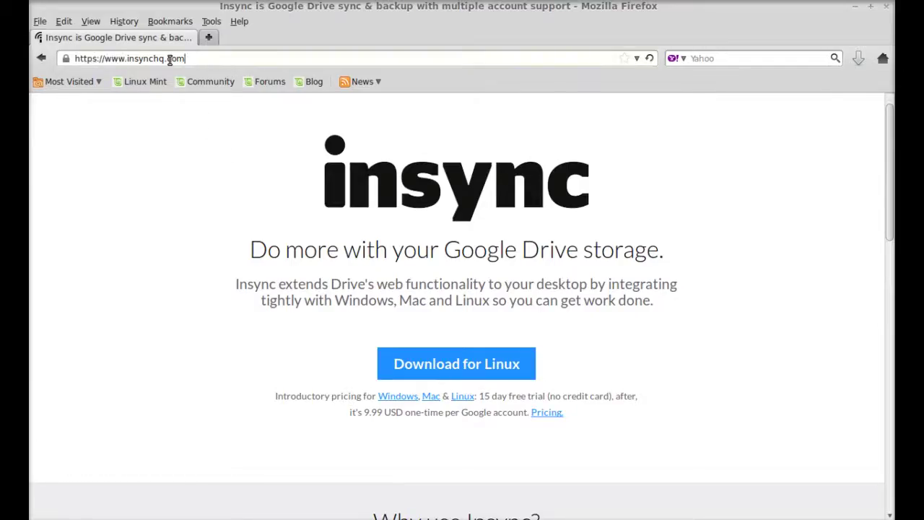
pyautogui.moveTo(170, 60); pyautogui.dragTo(75, 59)
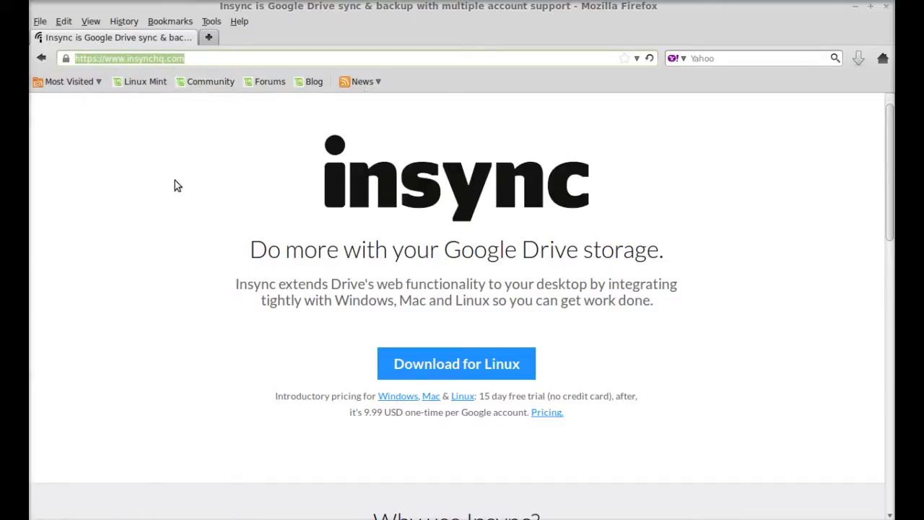
pyautogui.click(128, 185)
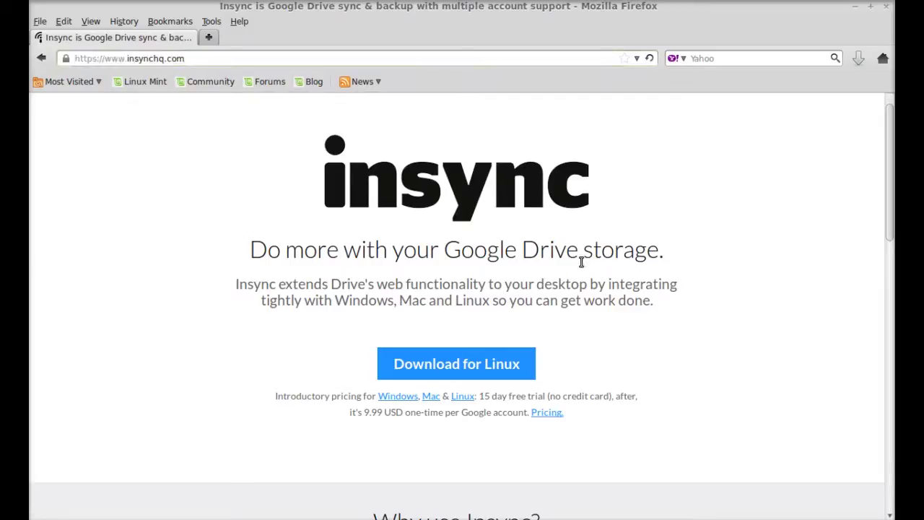
pyautogui.scroll(-3, 582, 261)
pyautogui.scroll(2, 649, 274)
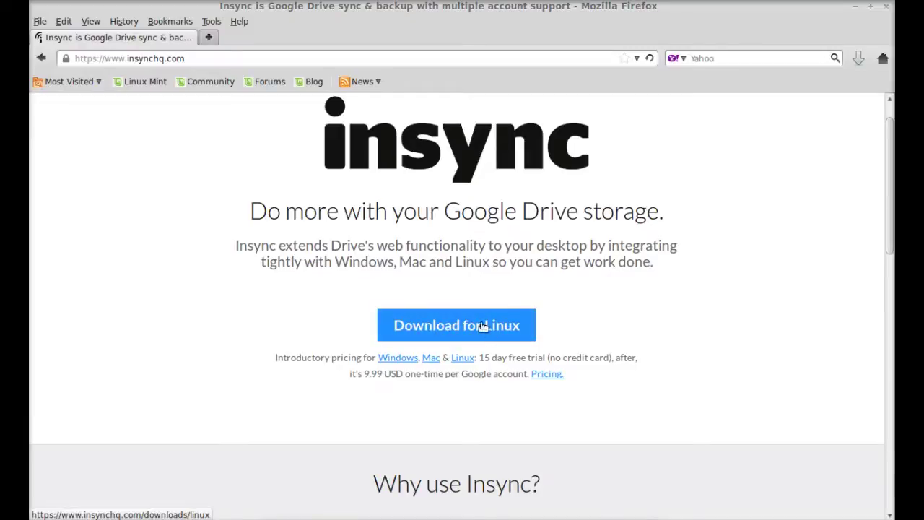
pyautogui.click(463, 327)
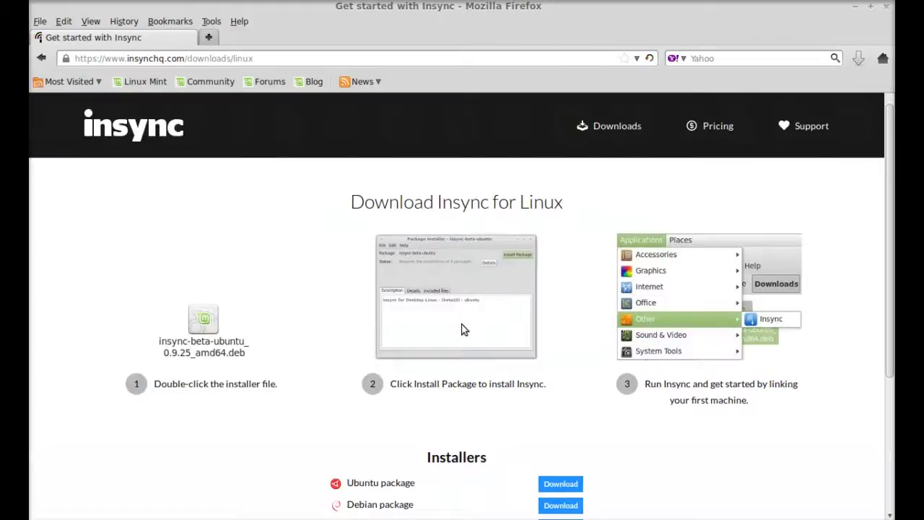
# Scroll through the Ubuntu, Debian and Fedora installer packages, then back to the top.
pyautogui.scroll(-1, 463, 329)
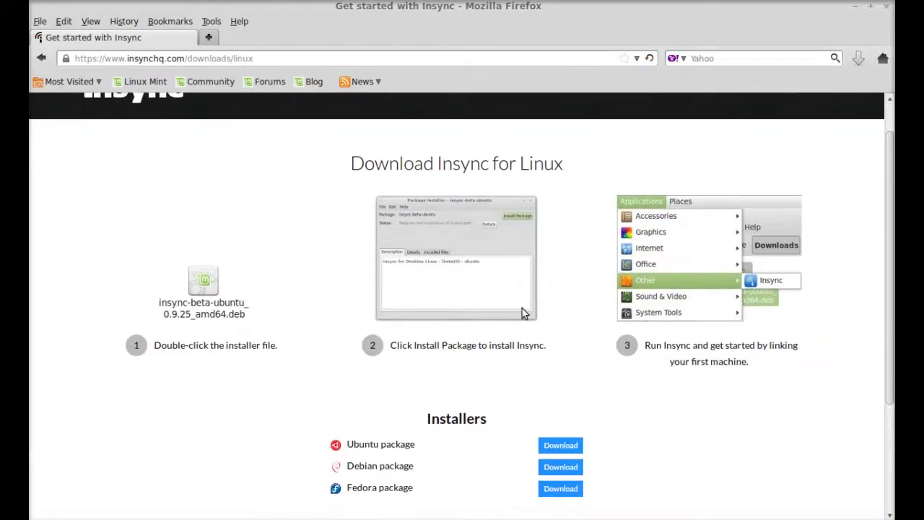
pyautogui.scroll(-2, 505, 270)
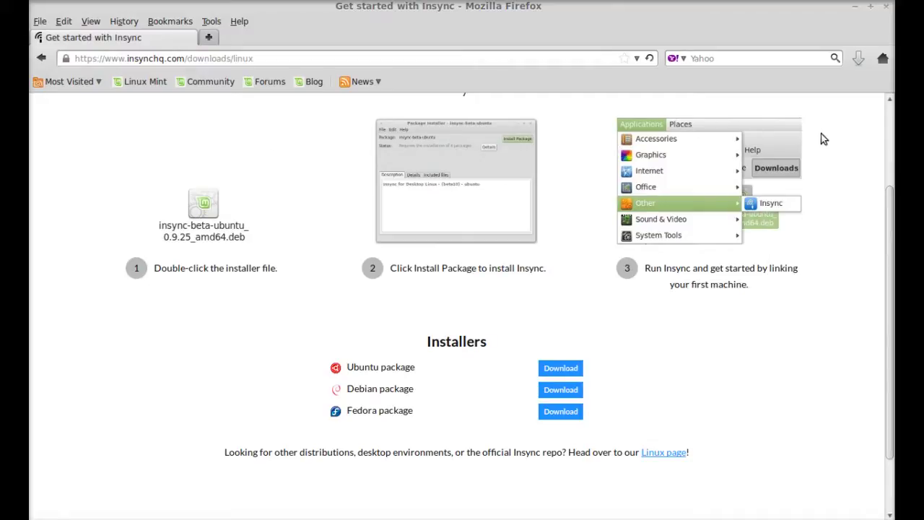
pyautogui.scroll(-2, 763, 330)
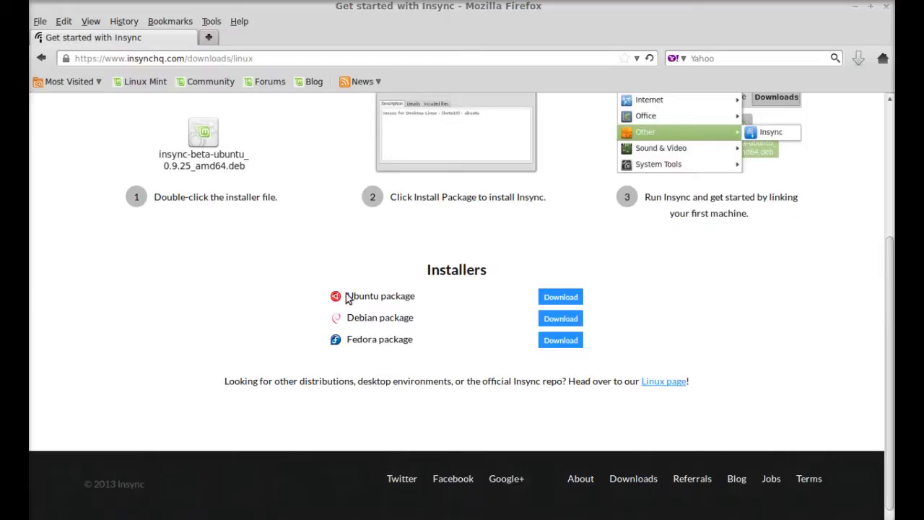
pyautogui.scroll(1, 683, 352)
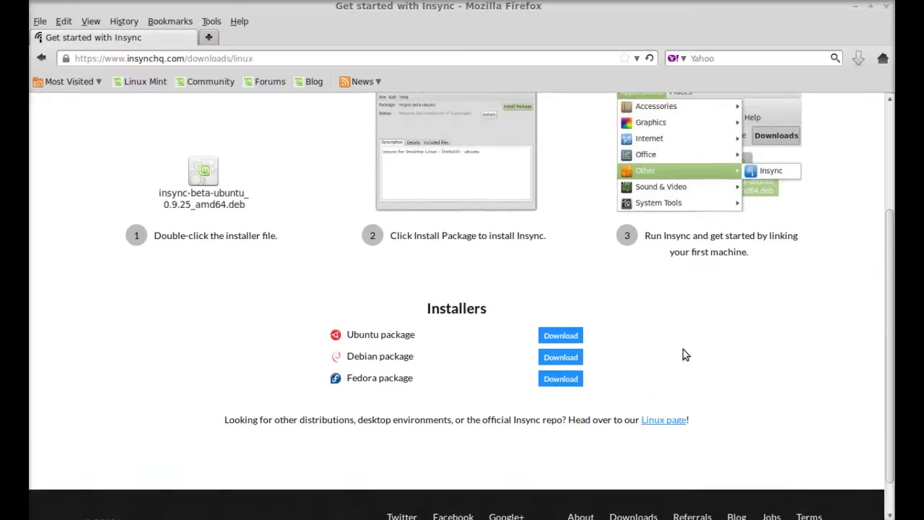
pyautogui.scroll(3, 683, 354)
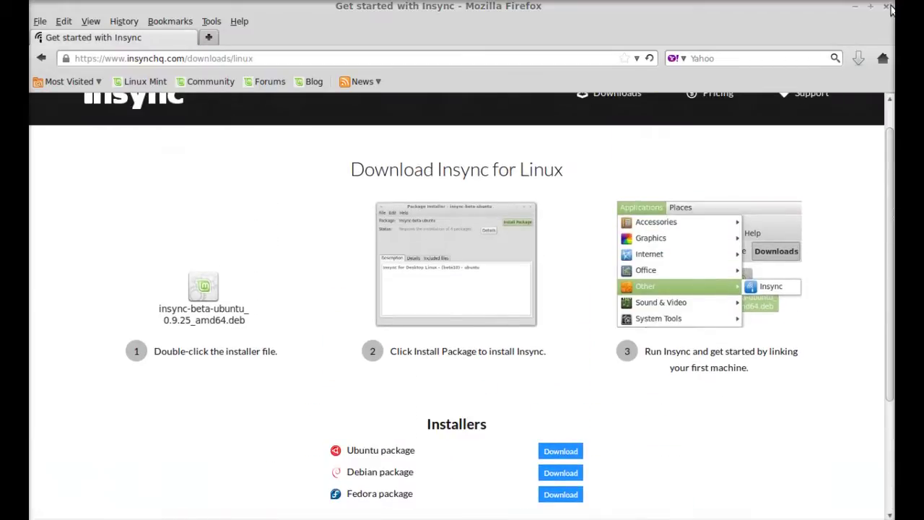
# Close Firefox and browse from the Home folder into Downloads.
pyautogui.click(887, 7)
pyautogui.click(289, 82)
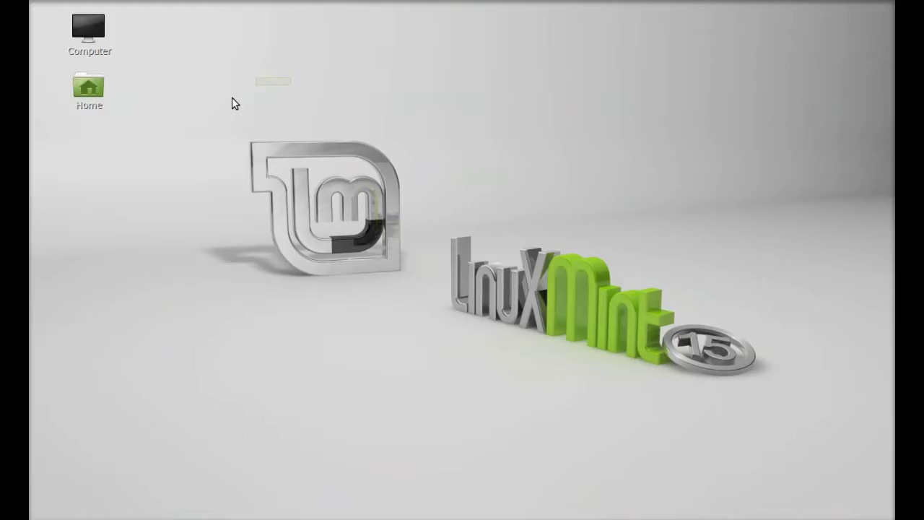
pyautogui.doubleClick(88, 90)
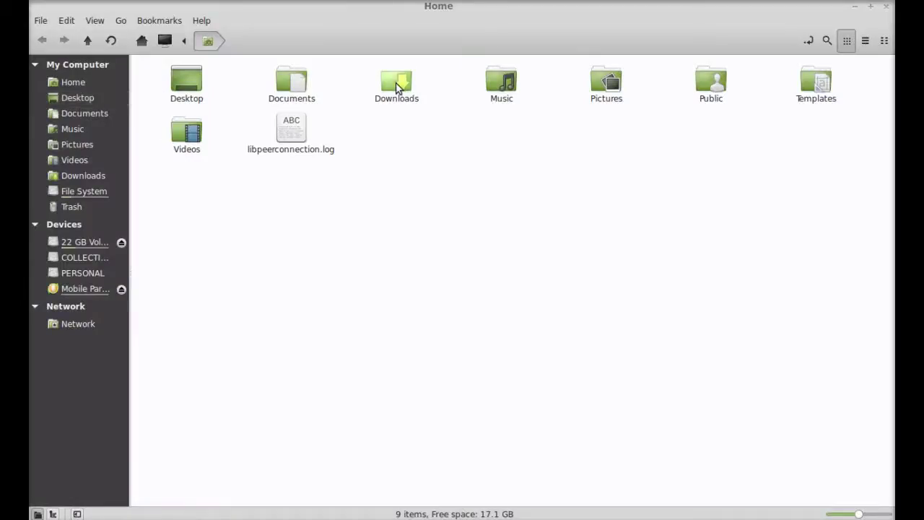
pyautogui.doubleClick(397, 87)
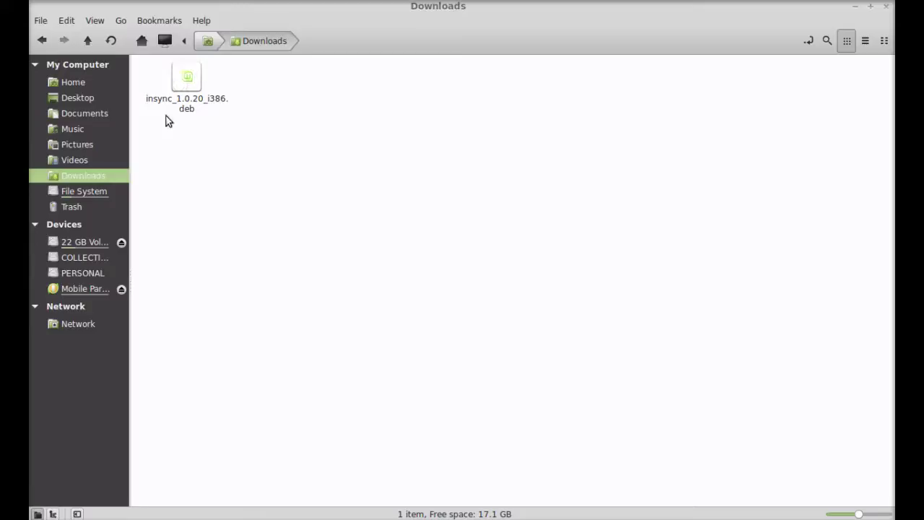
# Open insync_1.0.20_i386.deb with GDebi Package Installer.
pyautogui.click(186, 87)
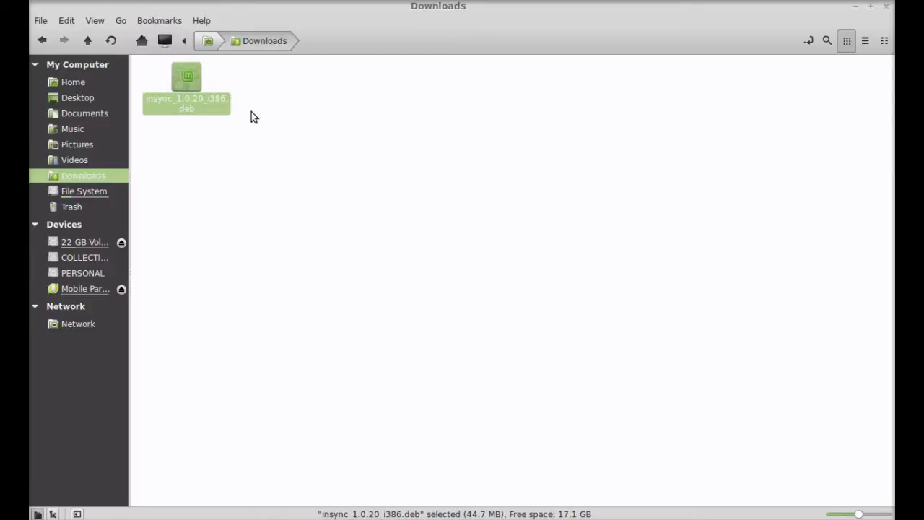
pyautogui.click(251, 112)
pyautogui.rightClick(188, 86)
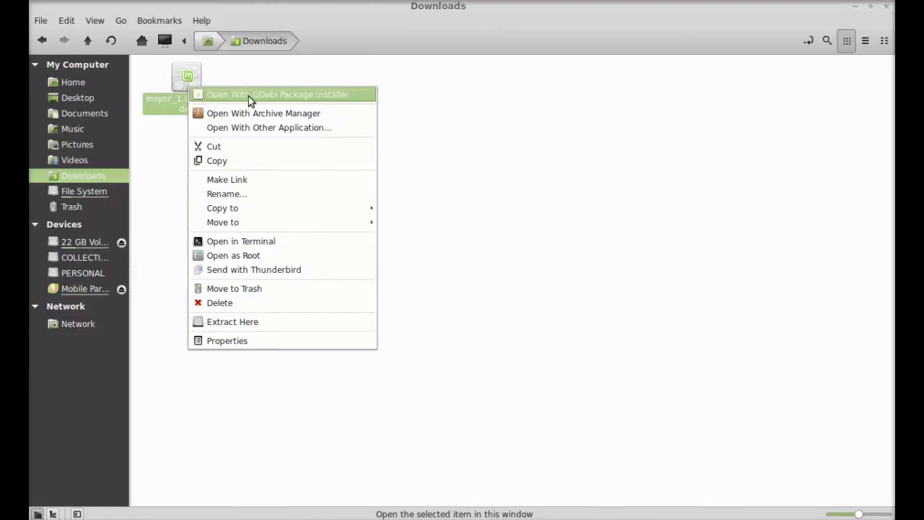
pyautogui.click(331, 96)
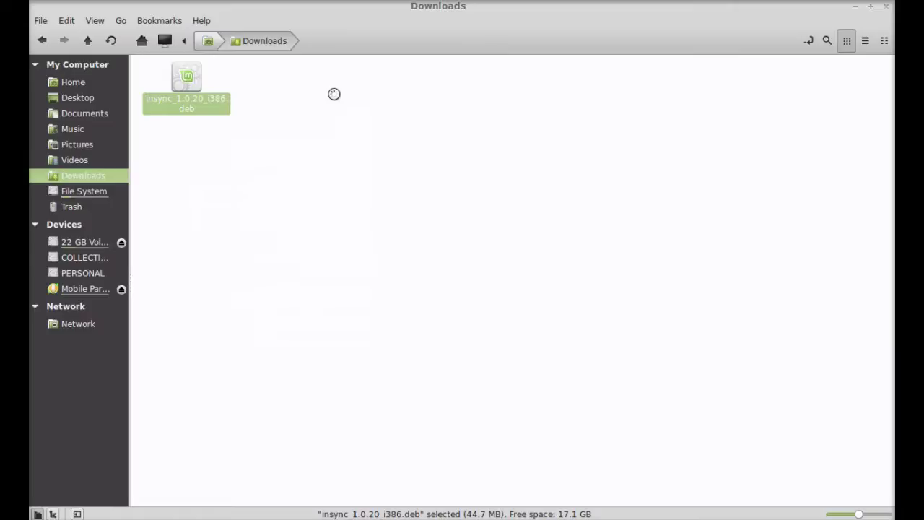
# Close the Downloads window and centre GDebi while it loads the insync package.
pyautogui.click(886, 5)
pyautogui.moveTo(188, 27); pyautogui.dragTo(394, 74)
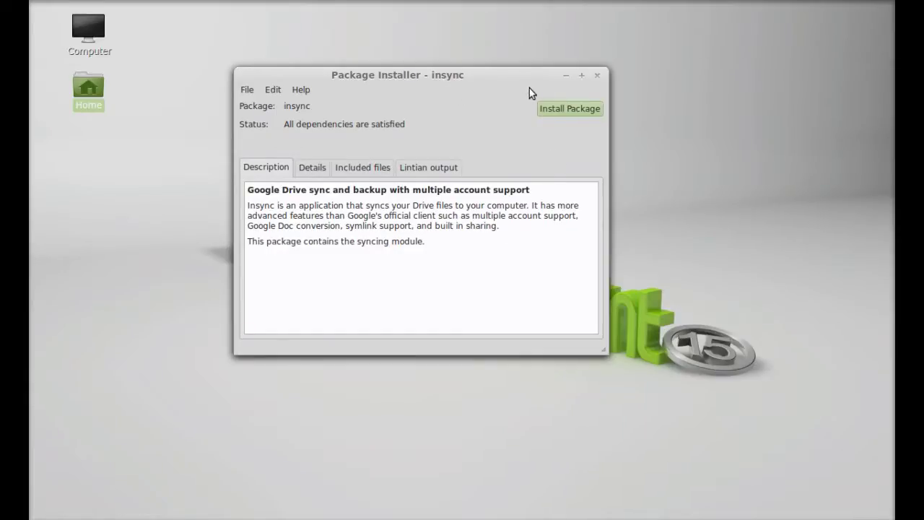
# Install insync 1.0.20 with the administrator password, then close GDebi once it finishes.
pyautogui.click(583, 111)
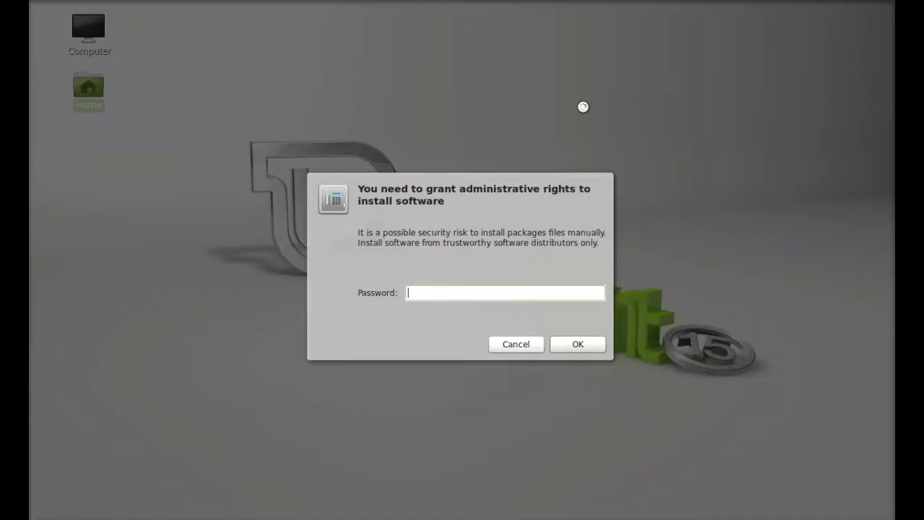
pyautogui.write('•••••••')
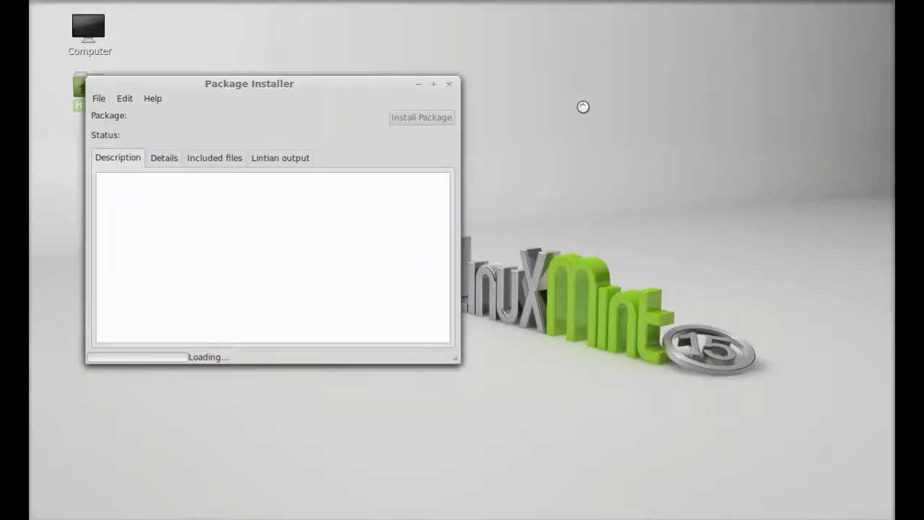
pyautogui.moveTo(291, 83); pyautogui.dragTo(455, 87)
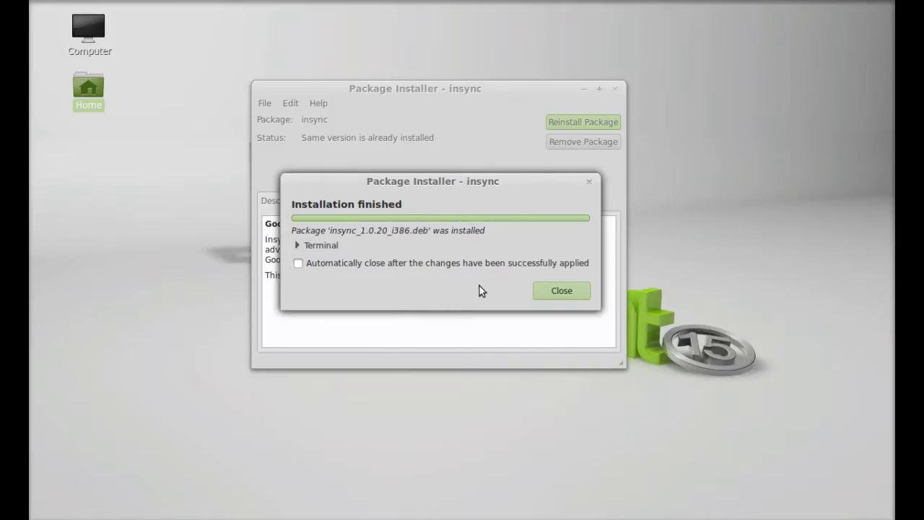
pyautogui.click(556, 292)
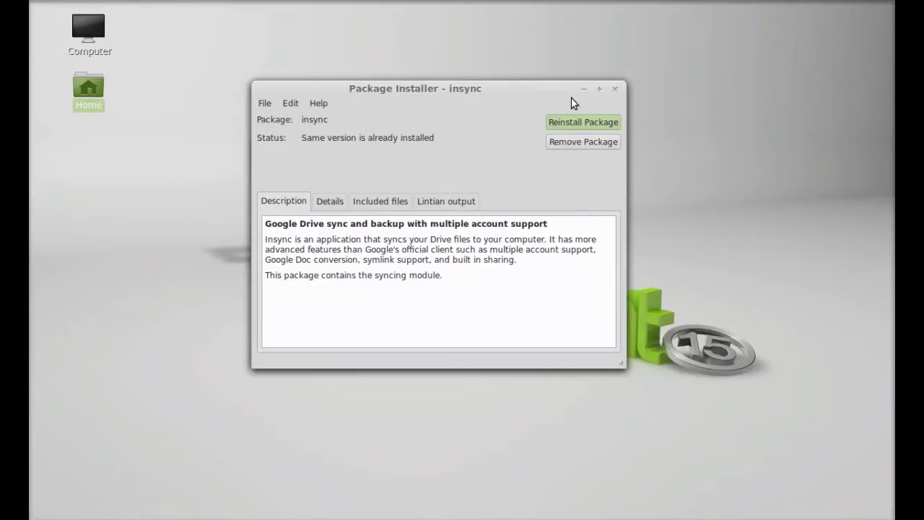
pyautogui.click(615, 90)
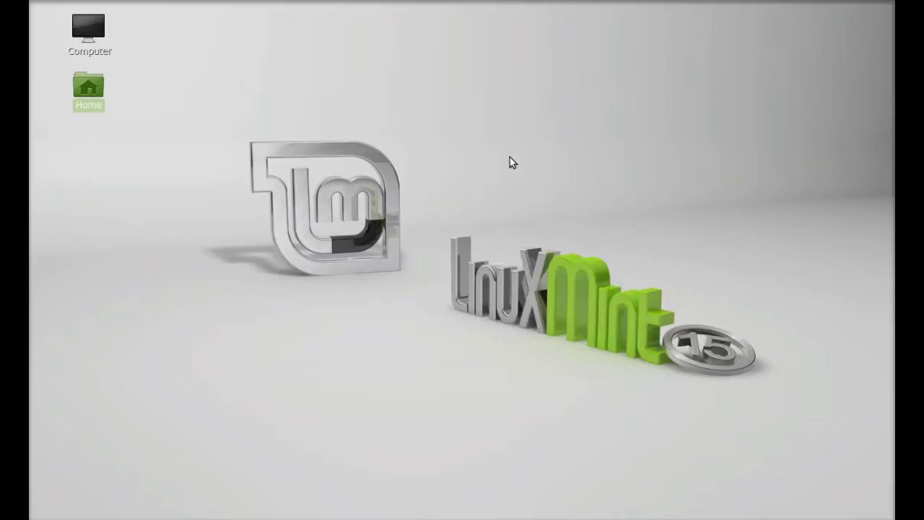
# Search the Cinnamon menu for 'insy' and launch the Insync entry.
pyautogui.click(303, 195)
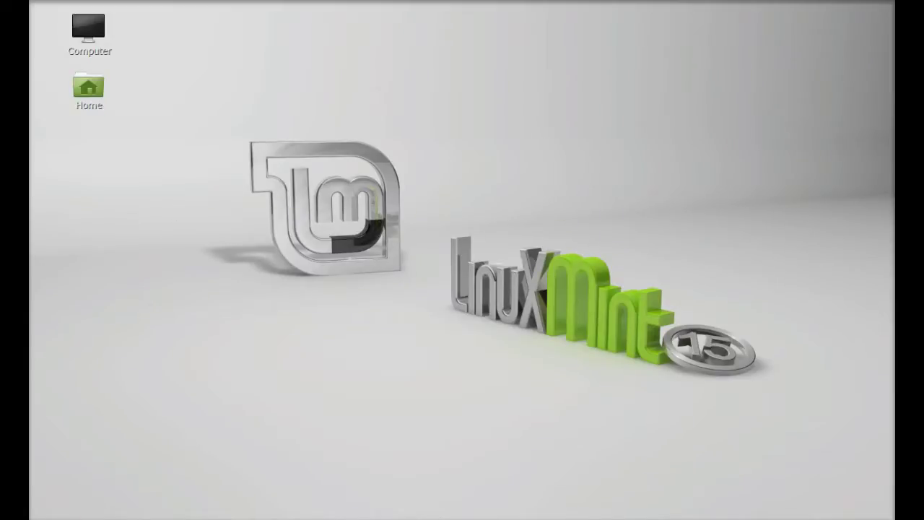
pyautogui.press('super')
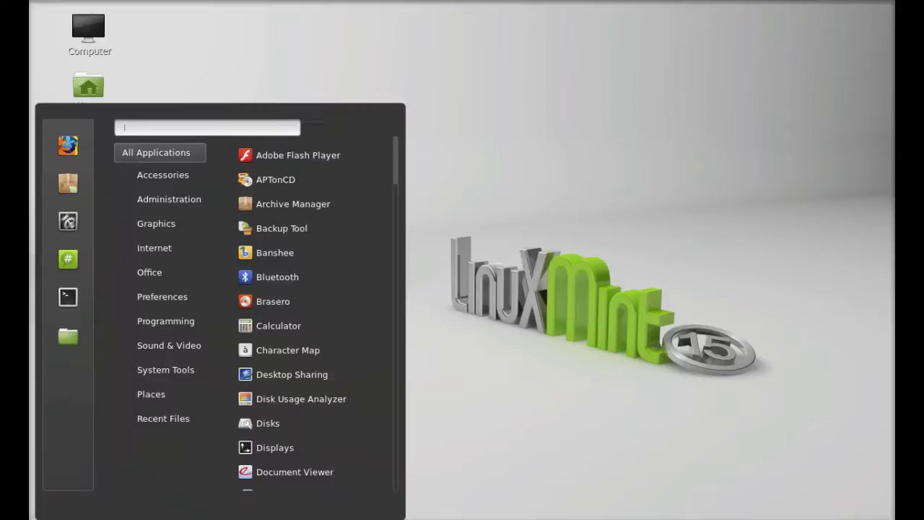
pyautogui.write('i')
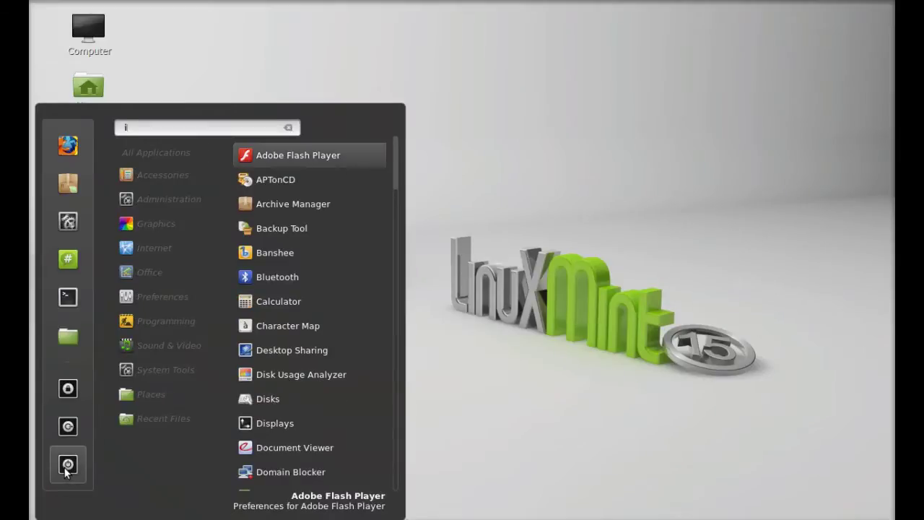
pyautogui.write('nsy')
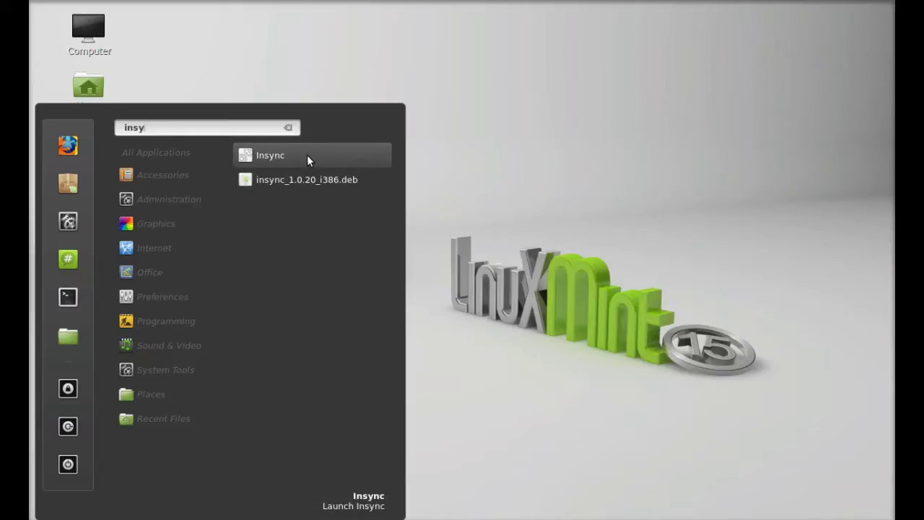
pyautogui.rightClick(289, 156)
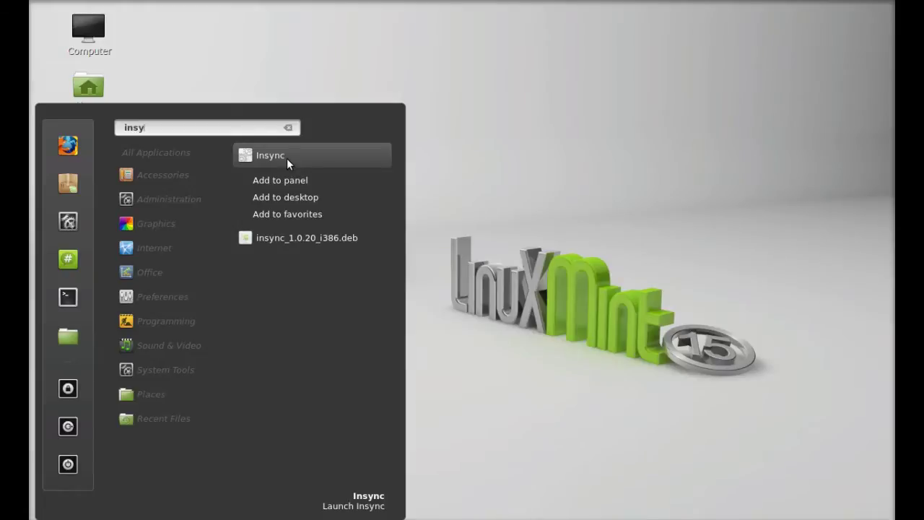
pyautogui.click(286, 157)
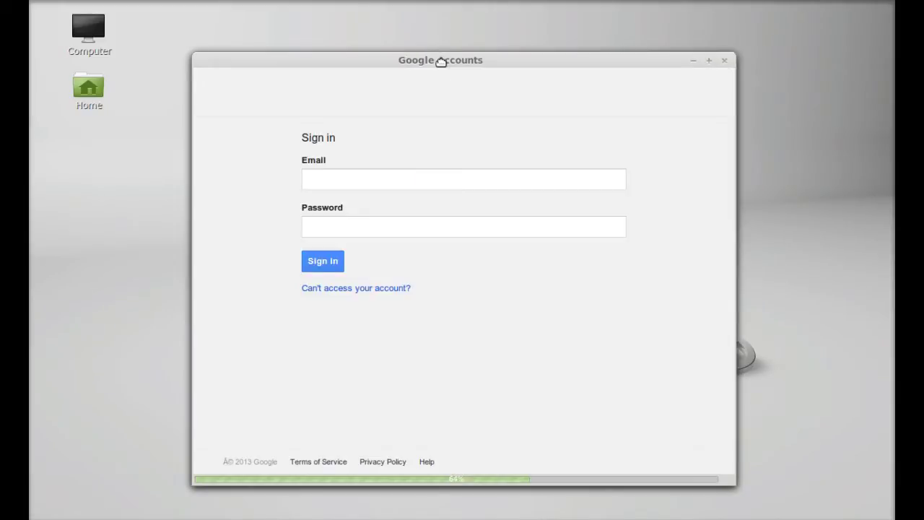
# Move the Insync window up and close its Google Accounts sign-in page.
pyautogui.moveTo(443, 65); pyautogui.dragTo(439, 37)
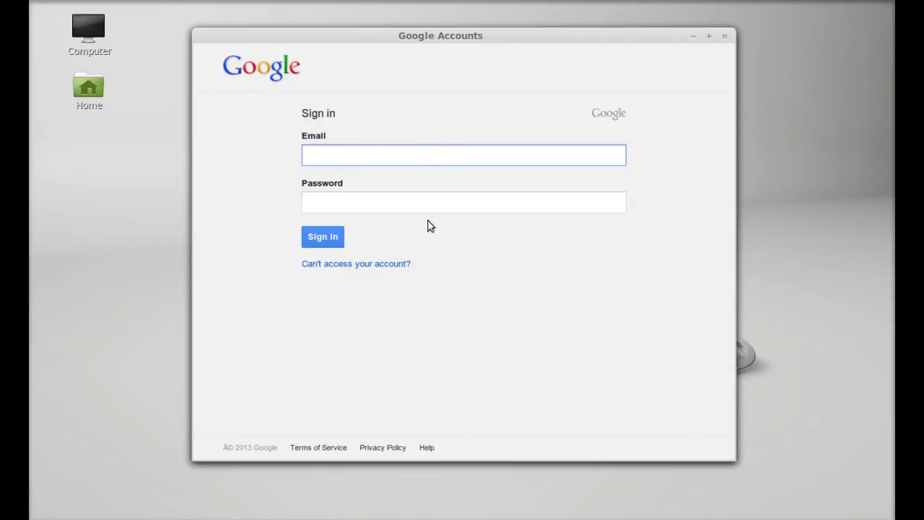
pyautogui.moveTo(456, 36)
pyautogui.mouseDown()
pyautogui.moveTo(438, 33)
pyautogui.moveTo(448, 33)
pyautogui.mouseUp()
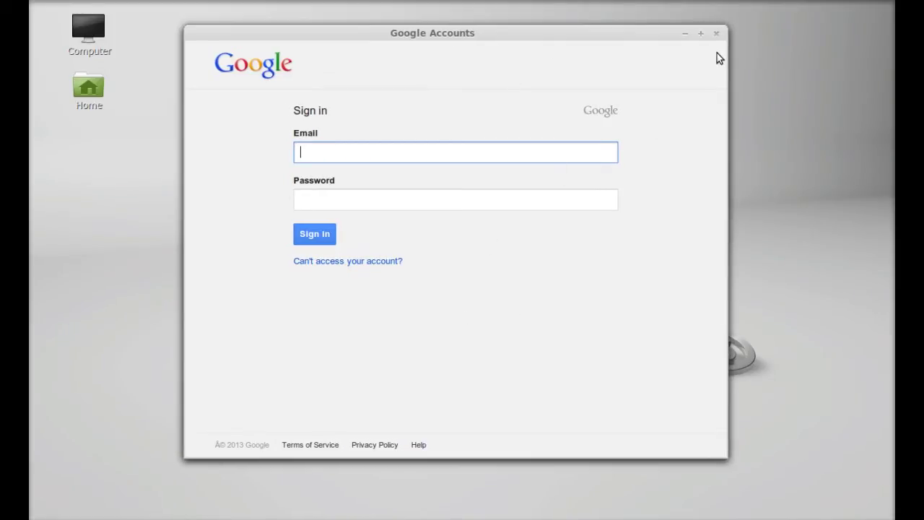
pyautogui.click(717, 34)
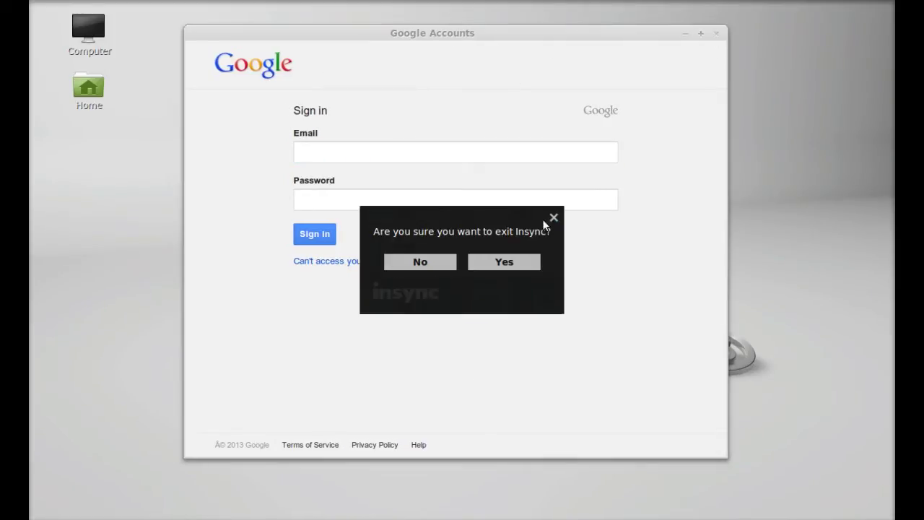
# Answer Yes to 'Are you sure you want to exit Insync?'.
pyautogui.click(506, 265)
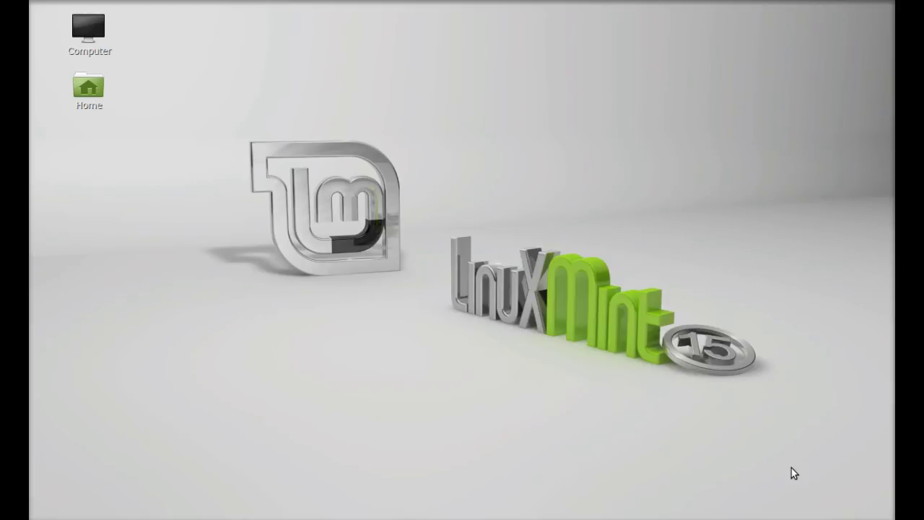
pyautogui.rightClick(790, 511)
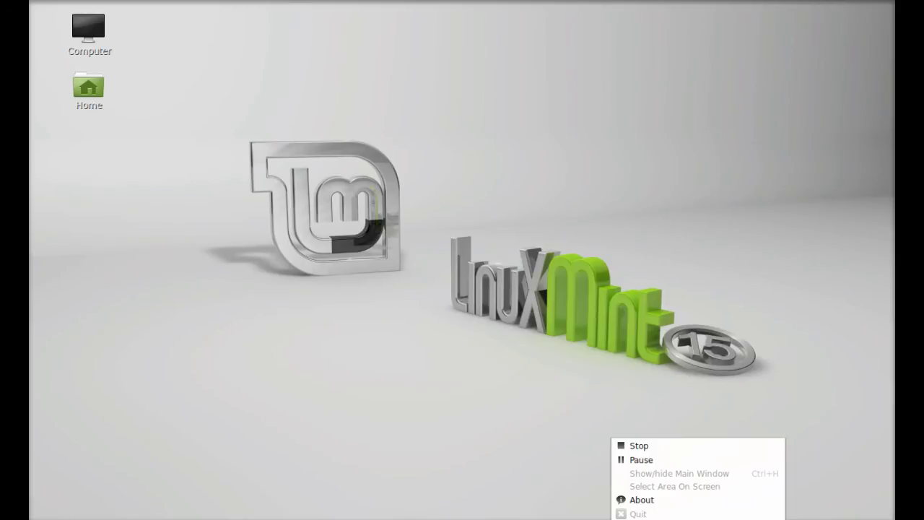